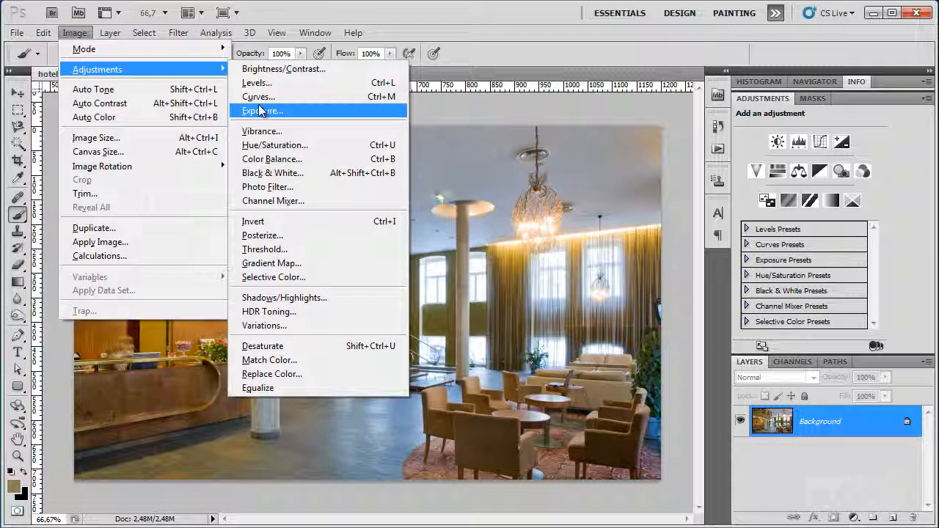
Step: Apply a Levels adjustment directly to the background with the midtone level at 0.82, and refresh the histogram
left_click(345, 82)
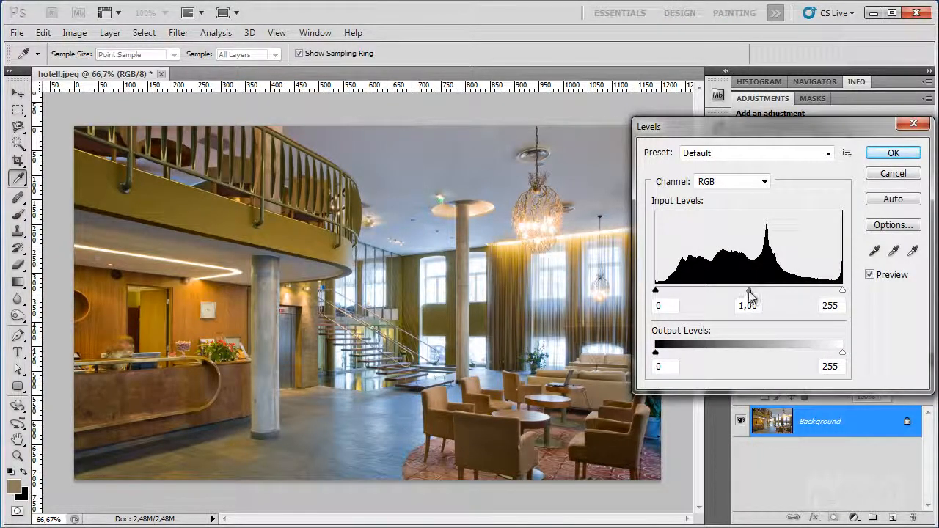
mouse_move(751, 296)
left_mouse_down()
mouse_move(734, 292)
mouse_move(762, 296)
left_mouse_up()
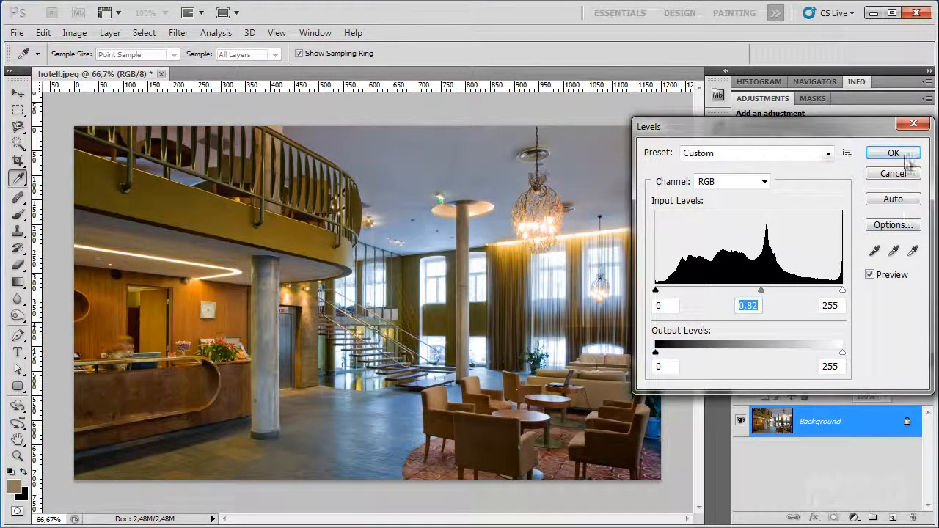
left_click(893, 153)
left_click(762, 82)
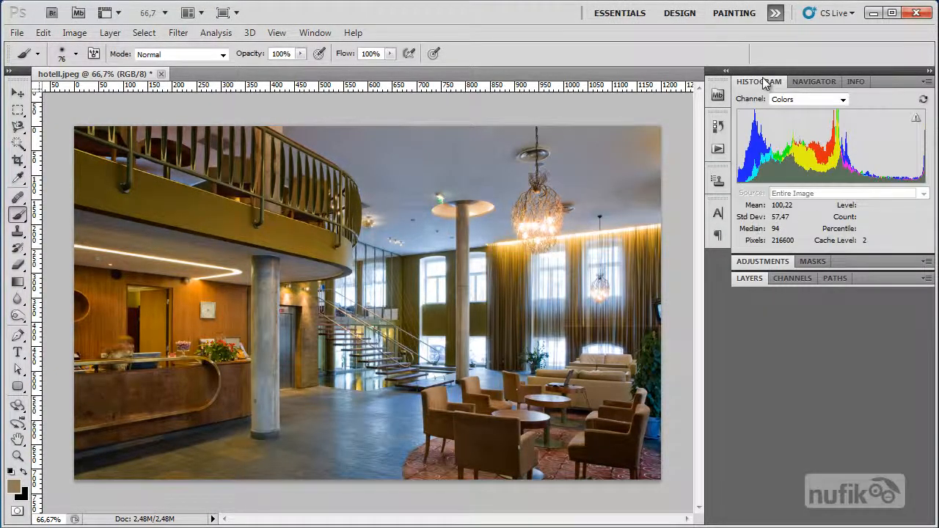
left_click(915, 119)
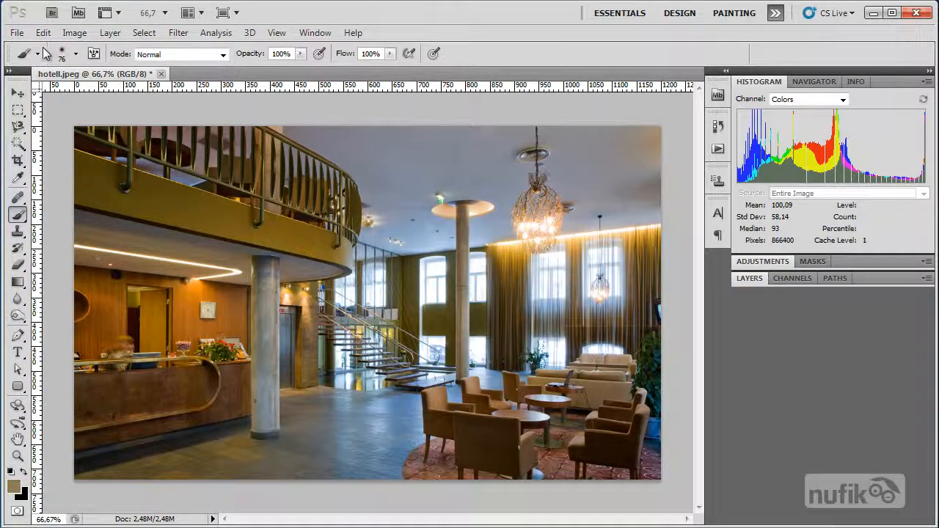
Step: Apply a Vibrance adjustment of +16 directly to the background and refresh the histogram
left_click(74, 32)
mouse_move(138, 73)
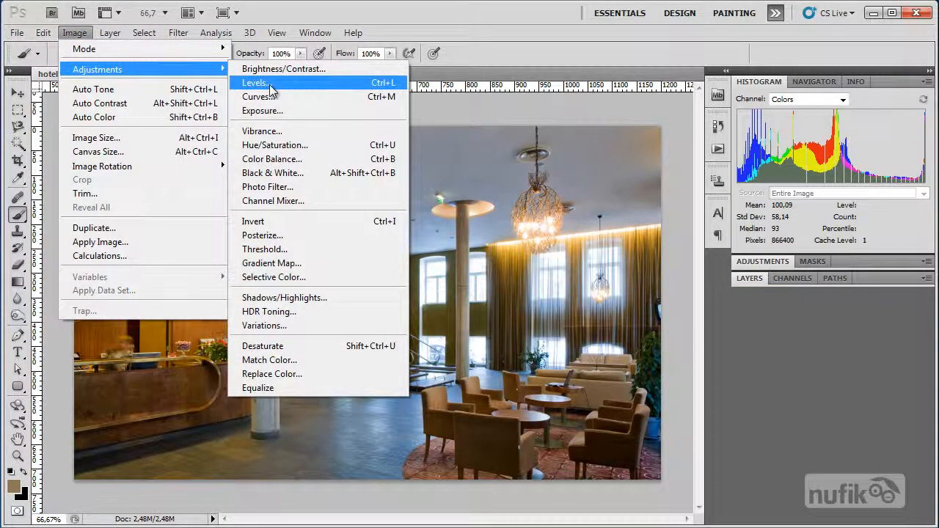
left_click(306, 137)
mouse_move(581, 261)
left_mouse_down()
mouse_move(601, 266)
mouse_move(562, 264)
mouse_move(590, 267)
left_mouse_up()
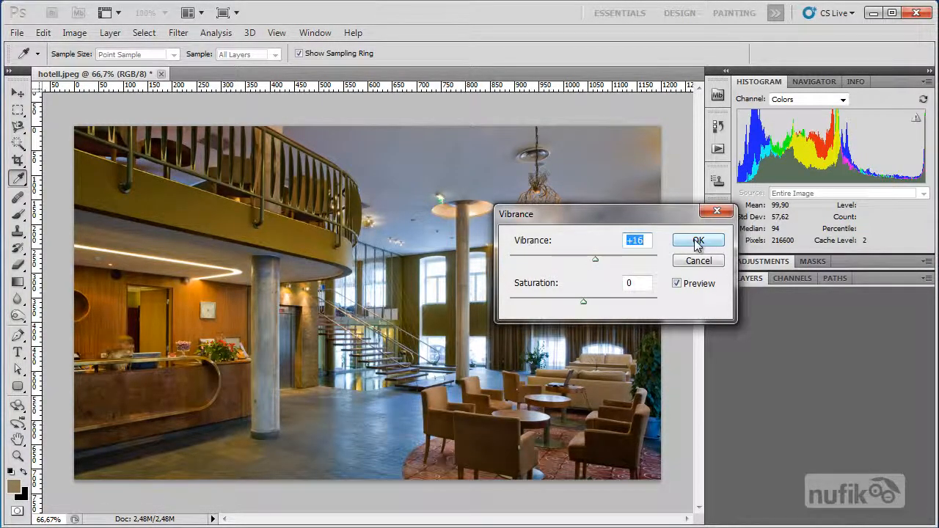
left_click(696, 241)
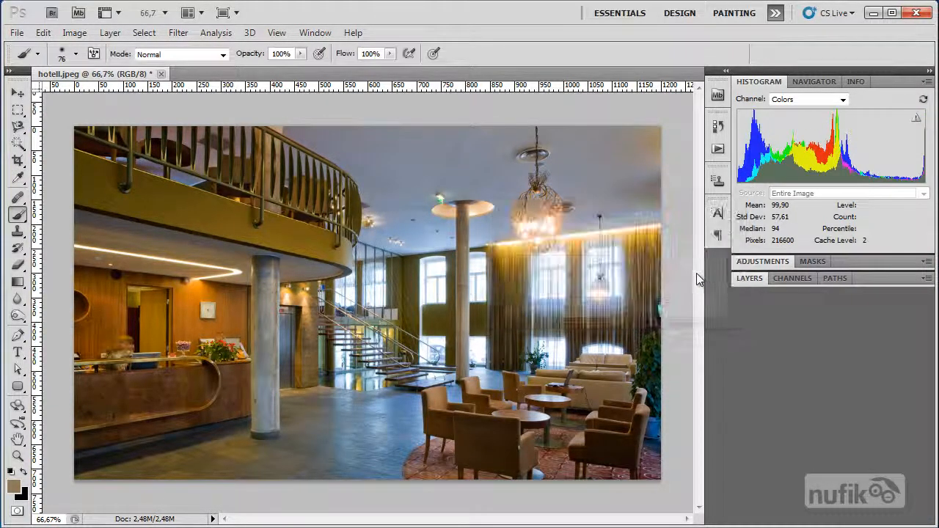
left_click(916, 118)
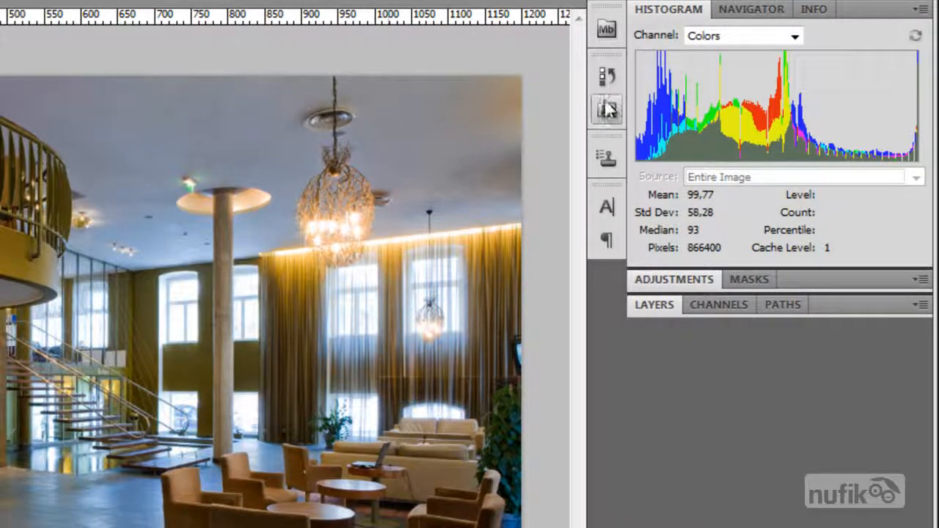
Step: Revert the image to the Delete Layer history state, undoing the direct Levels and Vibrance adjustments
left_click(608, 78)
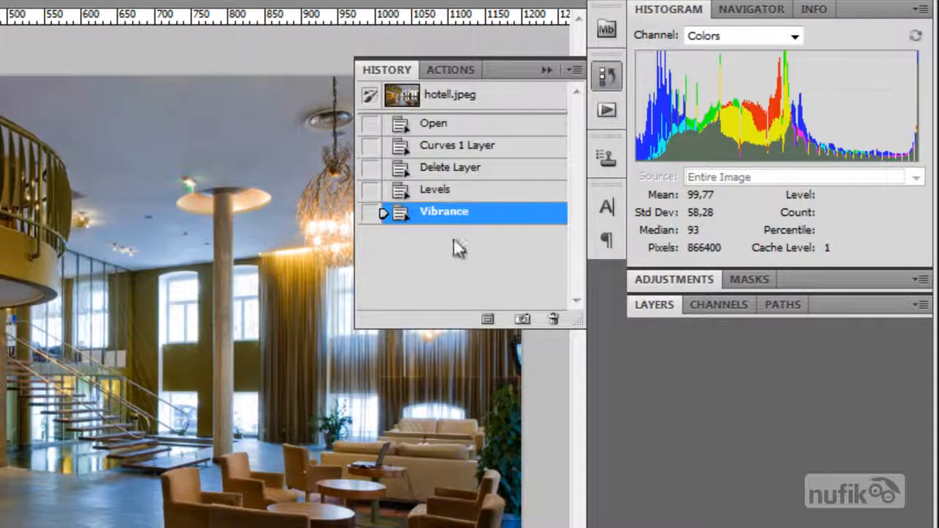
left_click(492, 188)
left_click(511, 167)
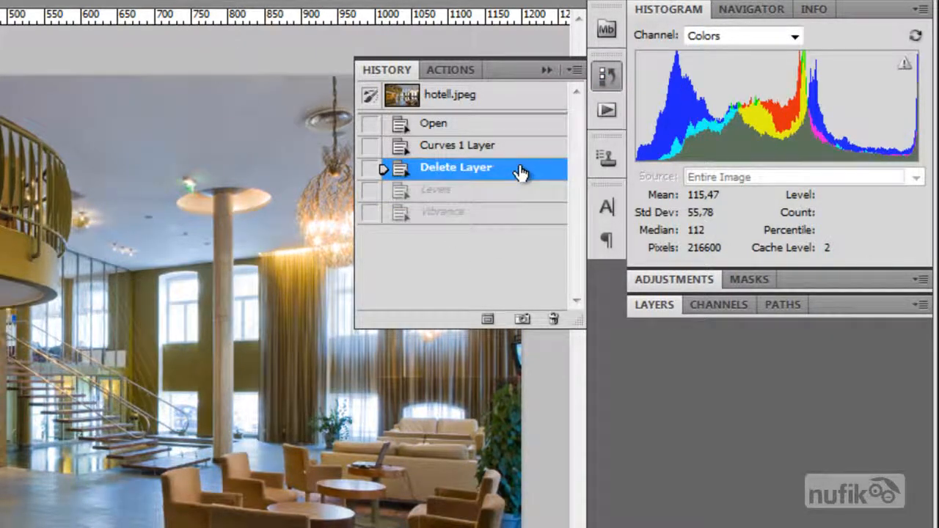
left_click(608, 76)
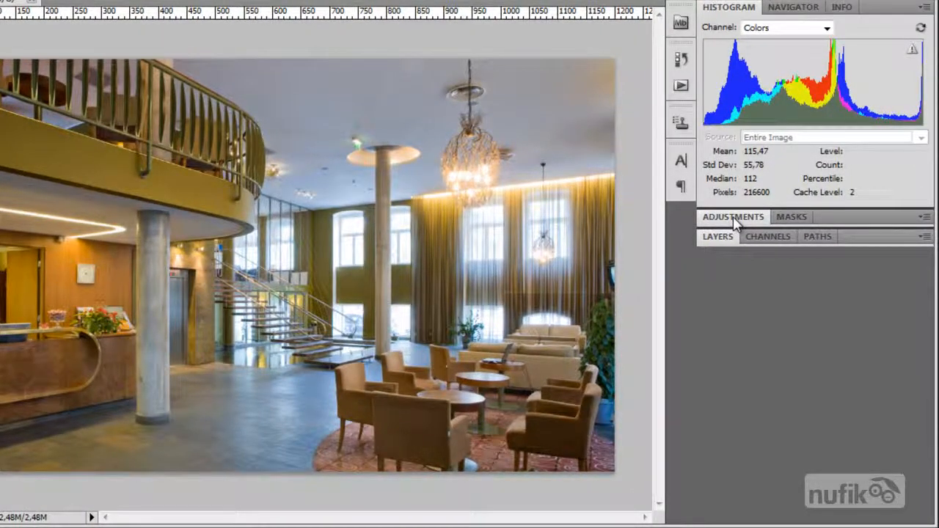
Step: Add a Levels adjustment layer above the background and set its midtone input level to 0.83
double_click(733, 219)
left_click(732, 27)
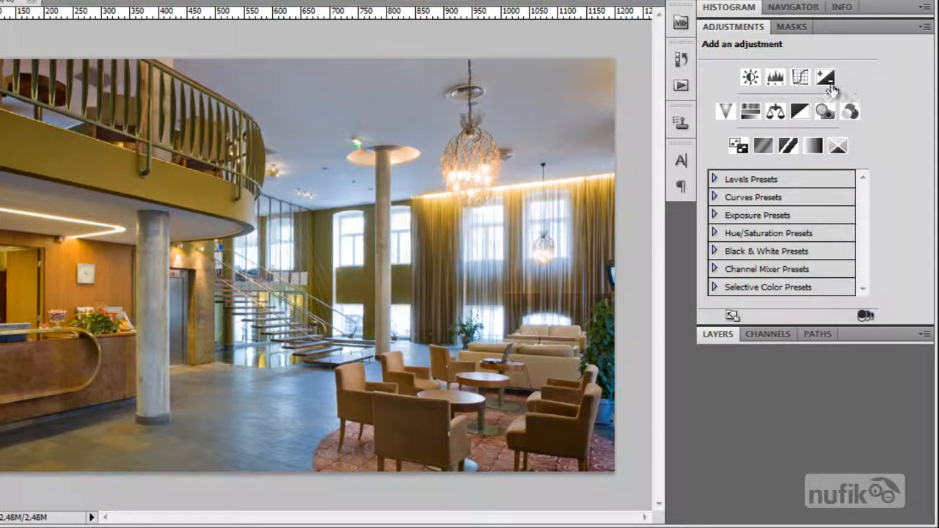
left_click(774, 82)
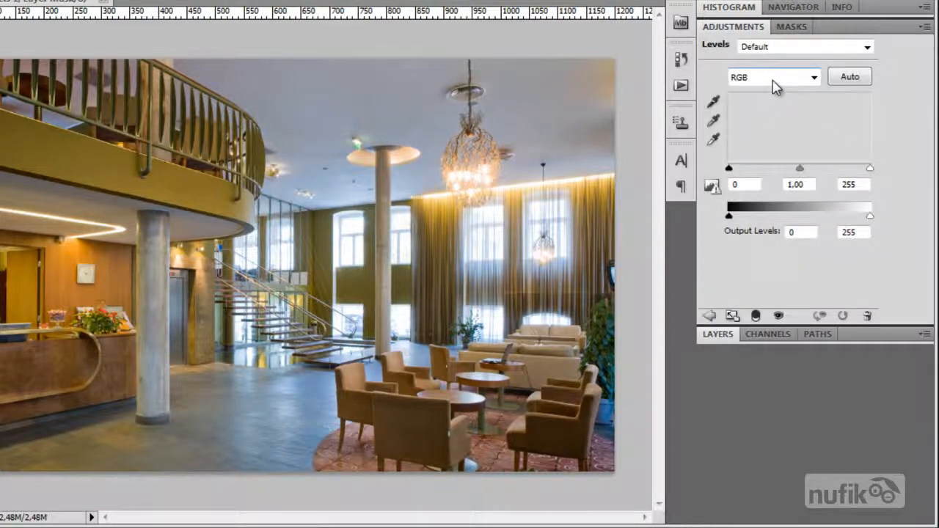
left_click_drag(799, 169, 807, 171)
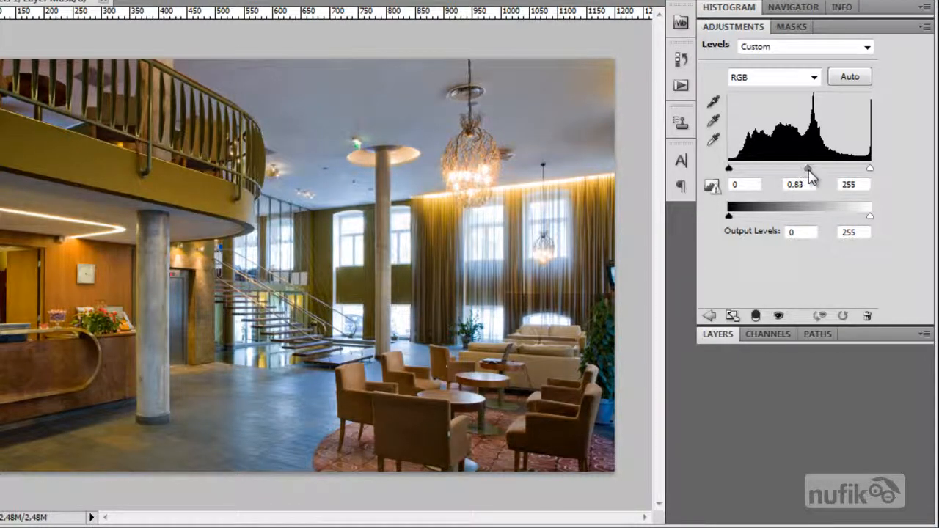
Step: Display the layers, set the Levels 1 midtone input level to 0.89, and deselect the layer
left_click(719, 336)
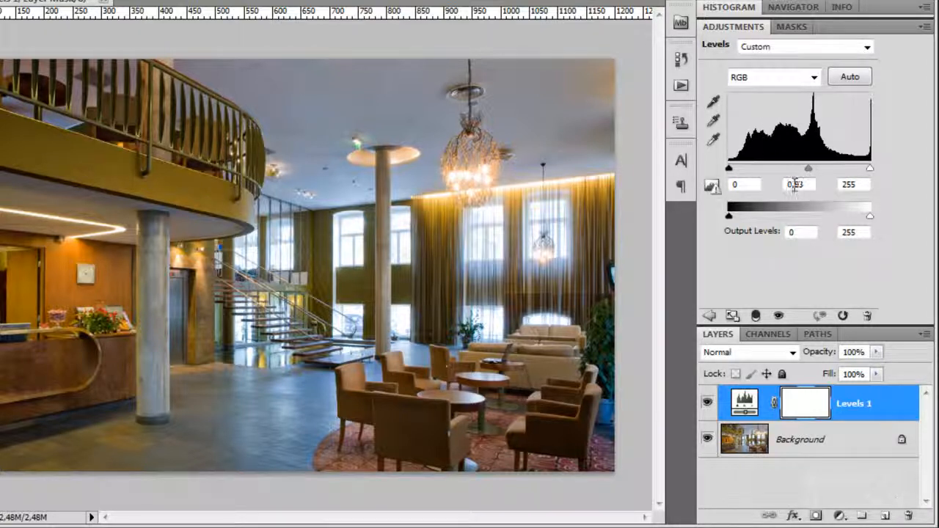
left_click_drag(808, 168, 805, 168)
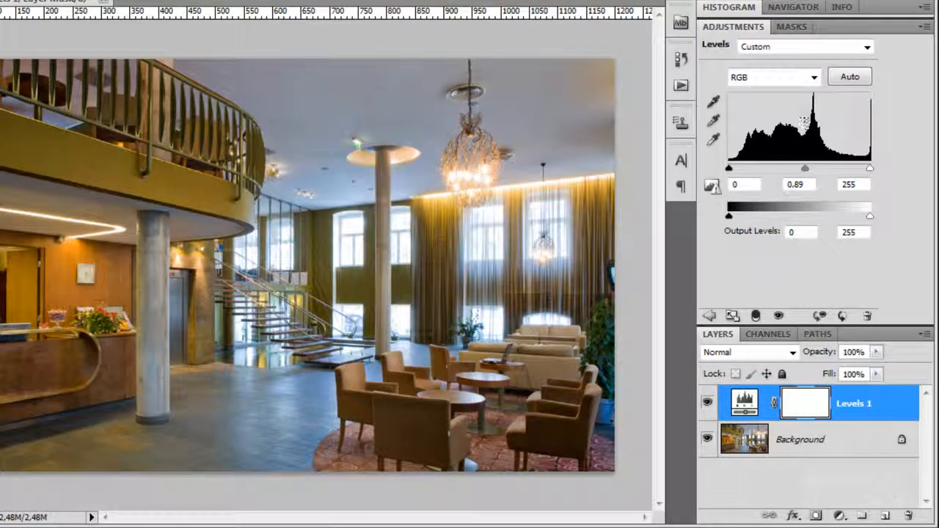
left_click(869, 489)
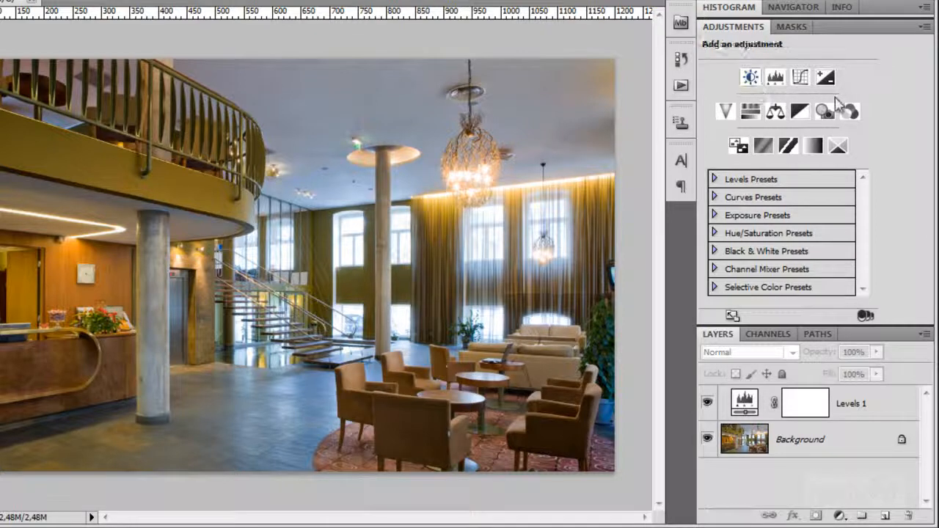
Step: Add a Vibrance adjustment layer above Levels 1 with Vibrance set to +23
left_click(724, 114)
left_click_drag(788, 89, 803, 92)
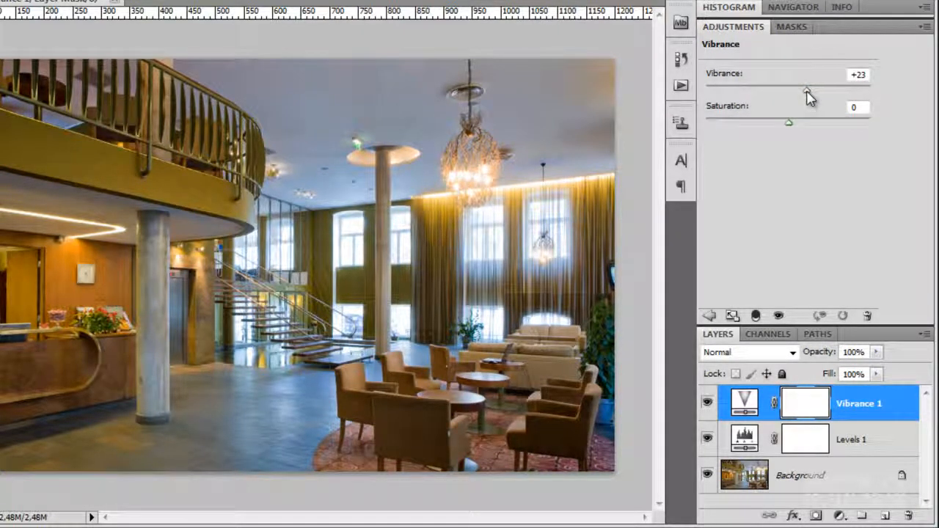
left_click(883, 433)
left_click(885, 401)
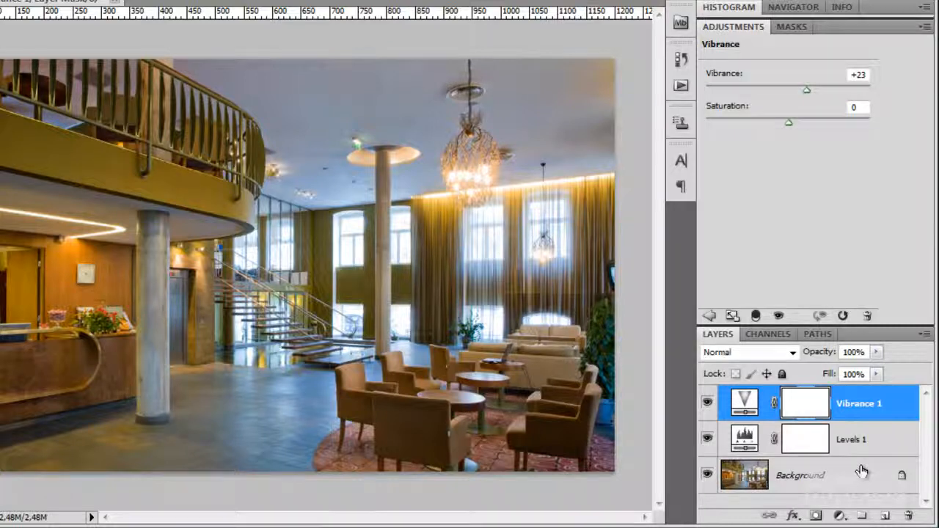
Step: Paint black over the reception area on the Levels 1 layer mask, using a soft 137 px brush with 0% hardness
left_click(796, 443)
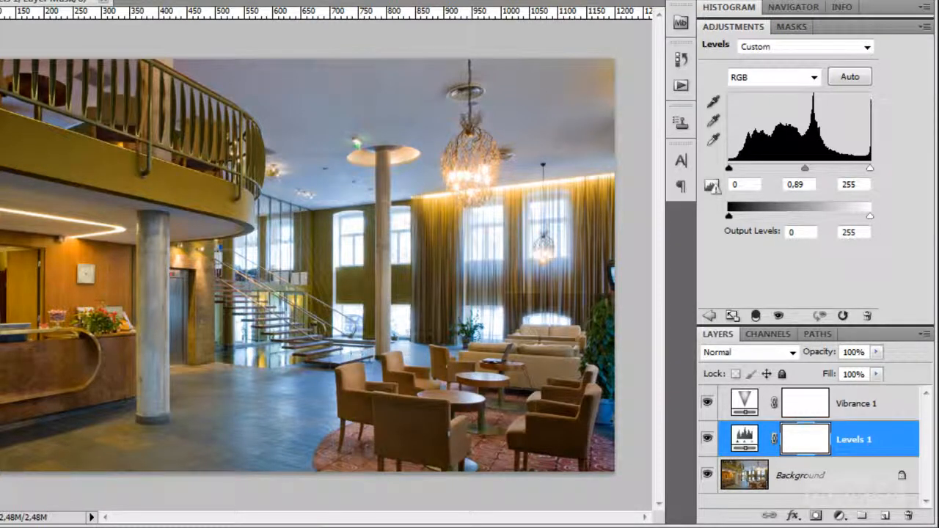
right_click(140, 213)
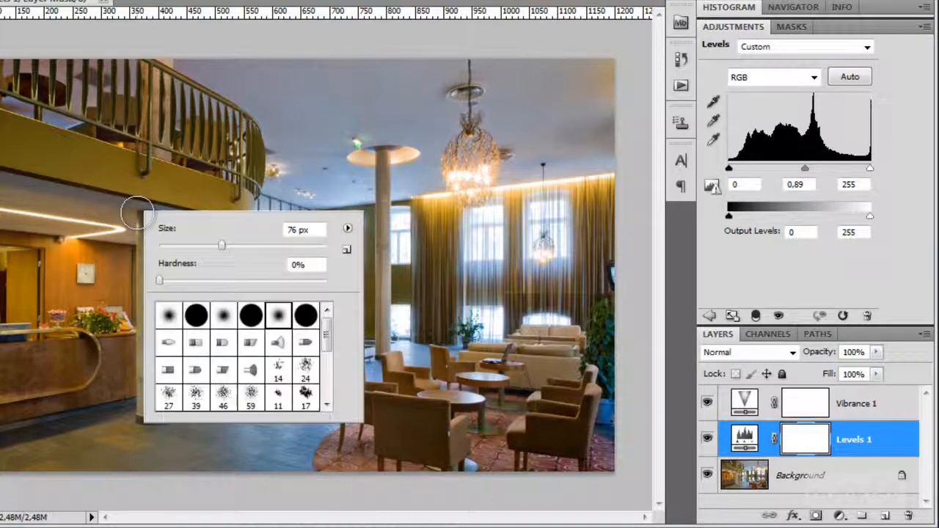
right_click(146, 151)
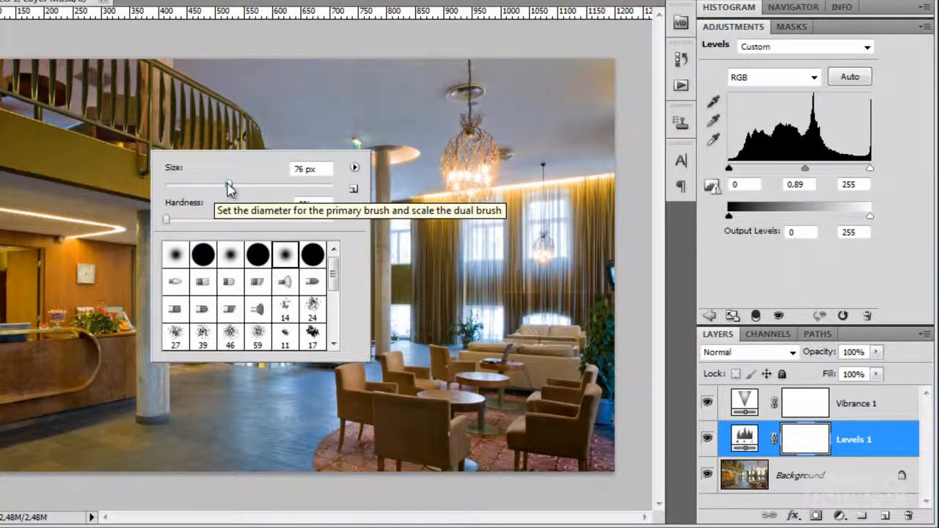
left_click_drag(228, 184, 263, 189)
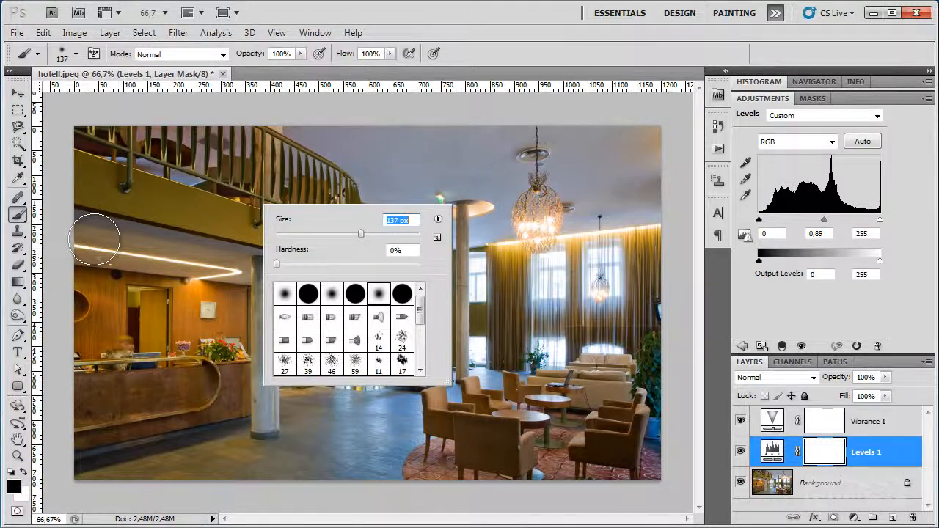
key("Return")
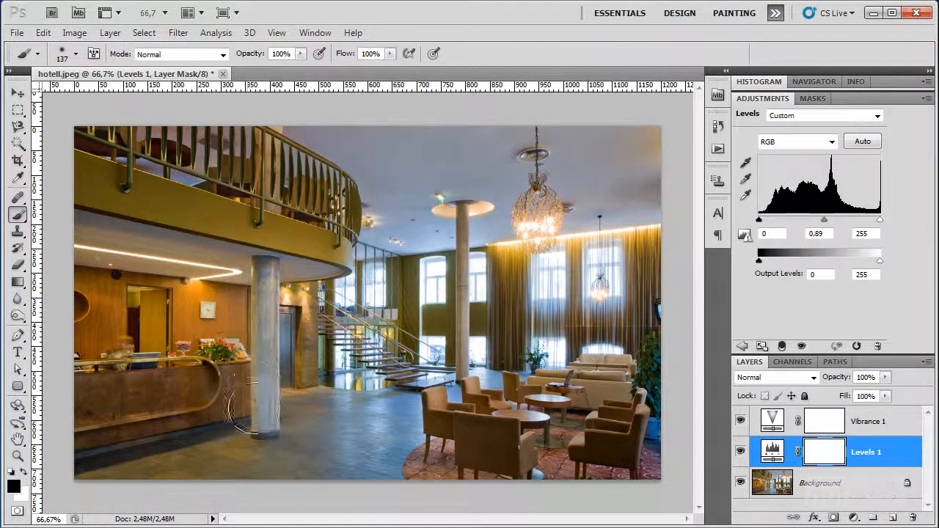
mouse_move(253, 408)
left_mouse_down()
mouse_move(253, 272)
mouse_move(233, 343)
mouse_move(103, 316)
left_mouse_up()
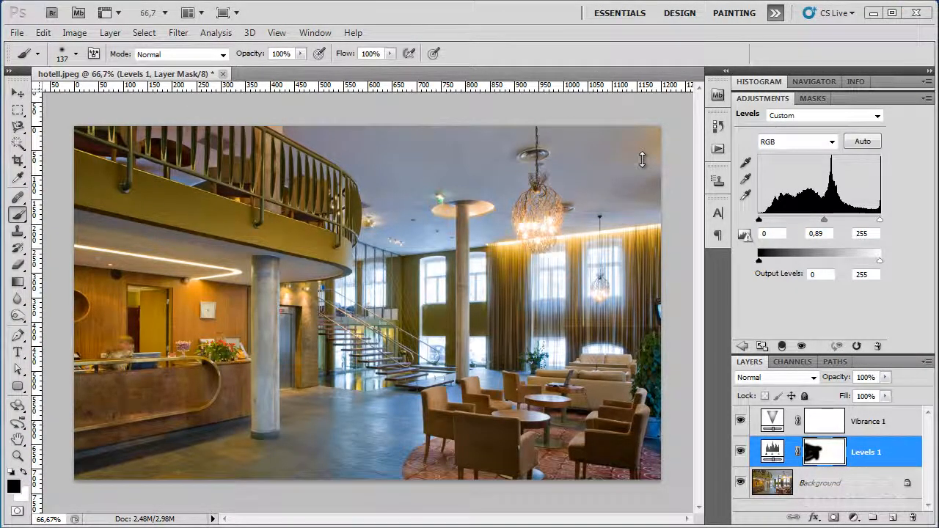
Step: Examine the image's colour histogram and display the layers below it
left_click(760, 81)
mouse_move(863, 135)
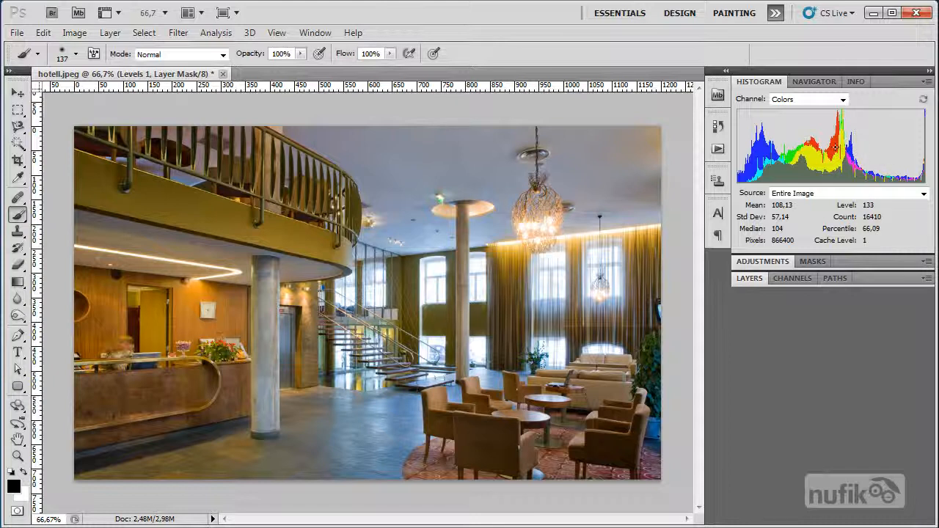
left_click(751, 278)
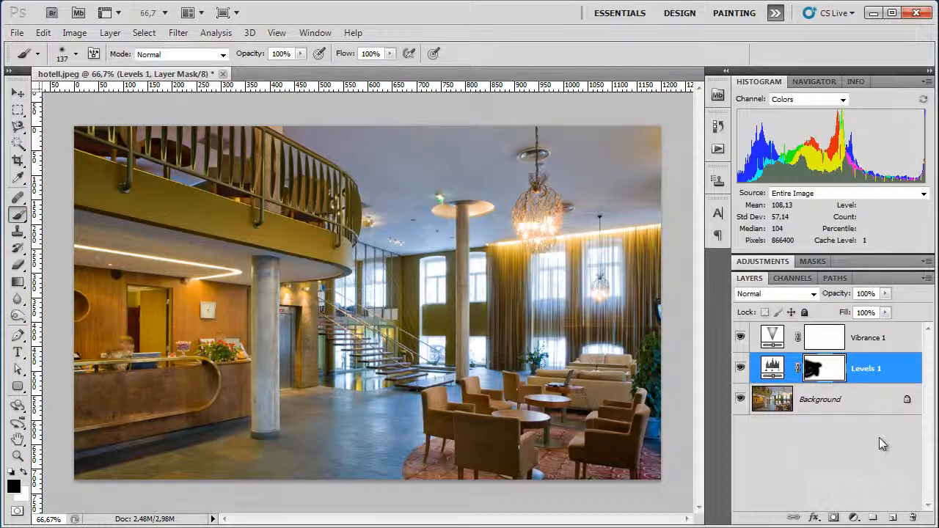